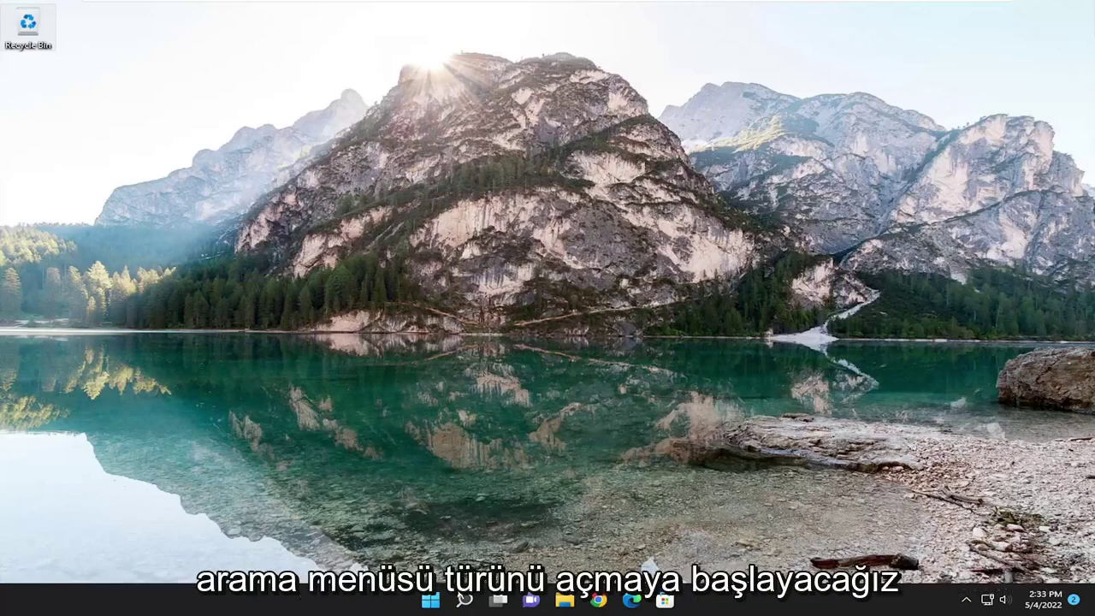
- Search Windows for 'troubleshoot' to find Troubleshoot settings
{"action": "left_click", "coordinate": [464, 599]}
{"action": "type", "text": "troubles"}
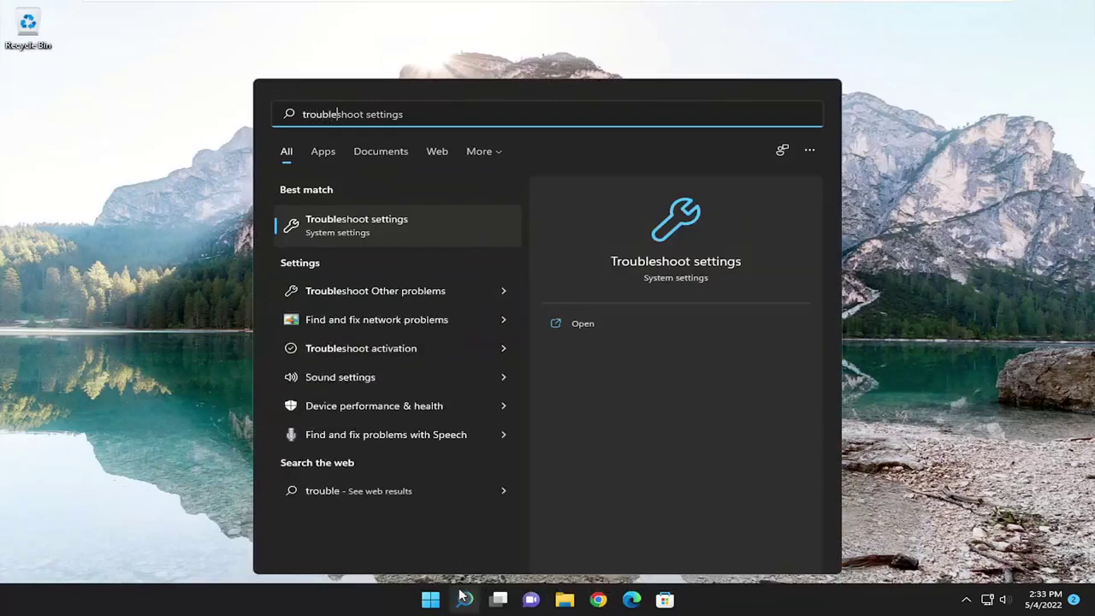
{"action": "type", "text": "hoot"}
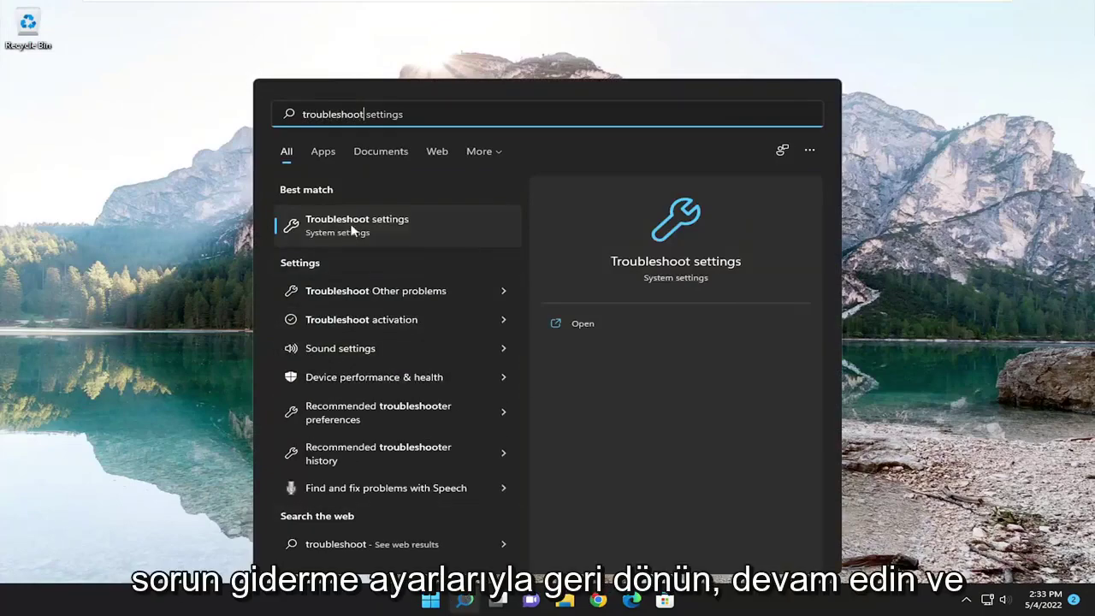
- Run the Windows Update troubleshooter under Other troubleshooters and close its finished report
{"action": "left_click", "coordinate": [355, 224]}
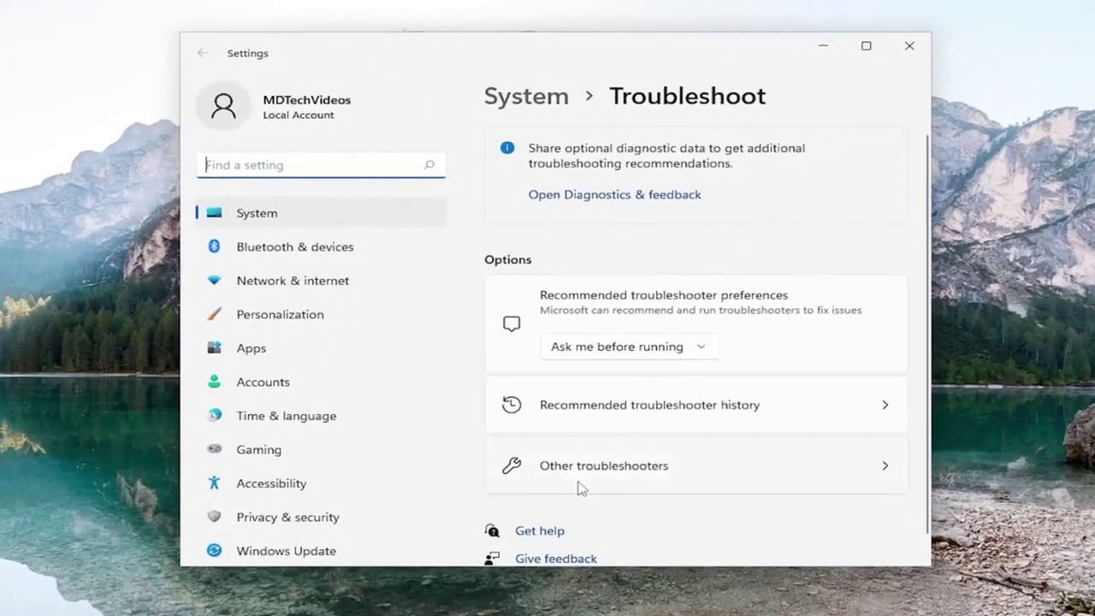
{"action": "left_click", "coordinate": [638, 477]}
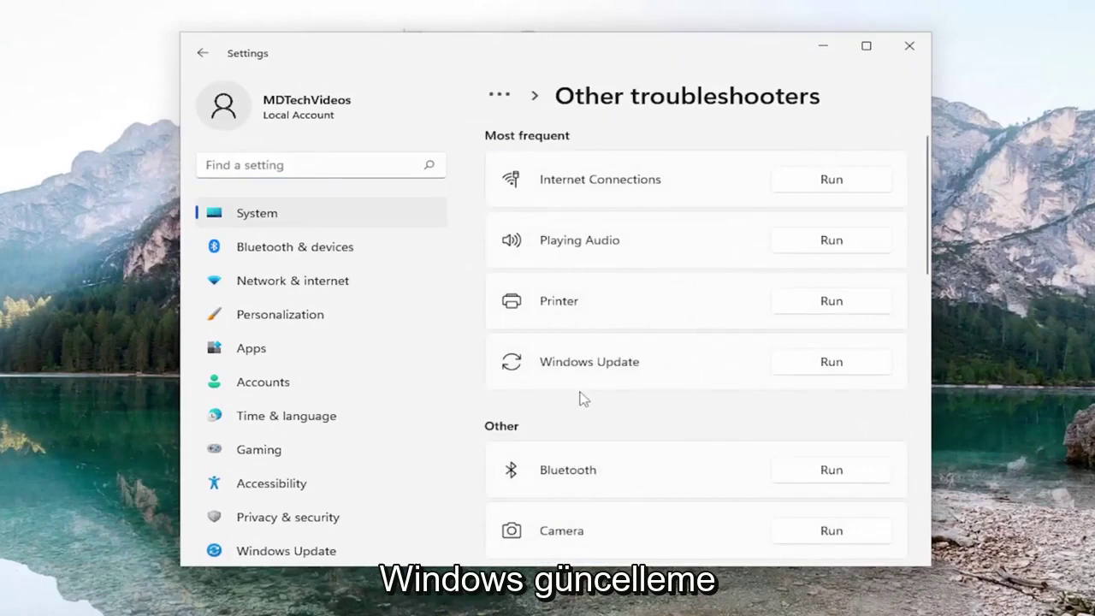
{"action": "left_click", "coordinate": [827, 362]}
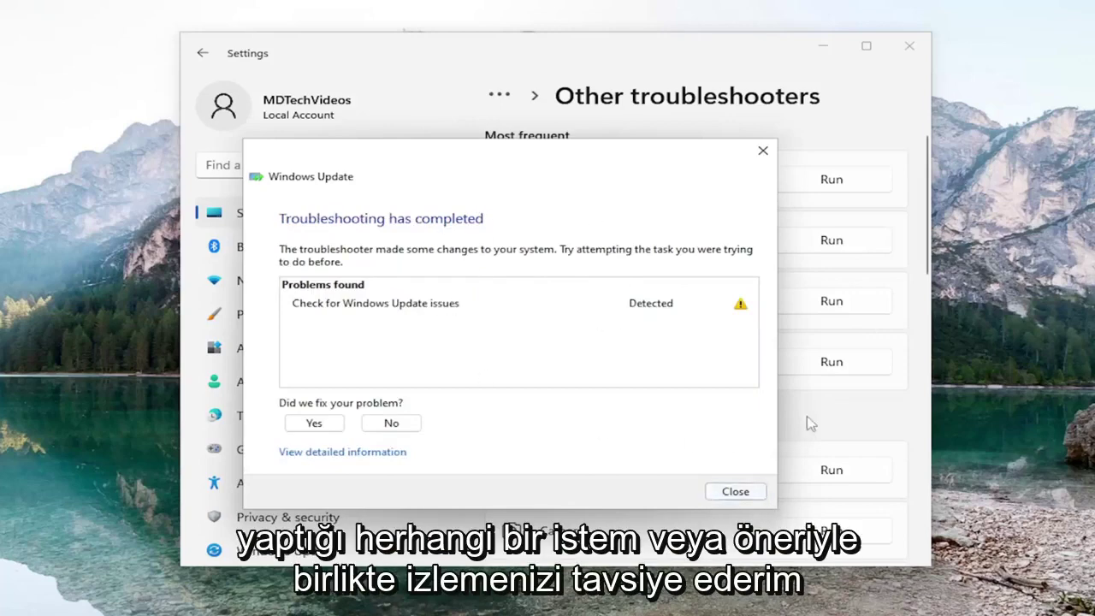
{"action": "left_click", "coordinate": [734, 491]}
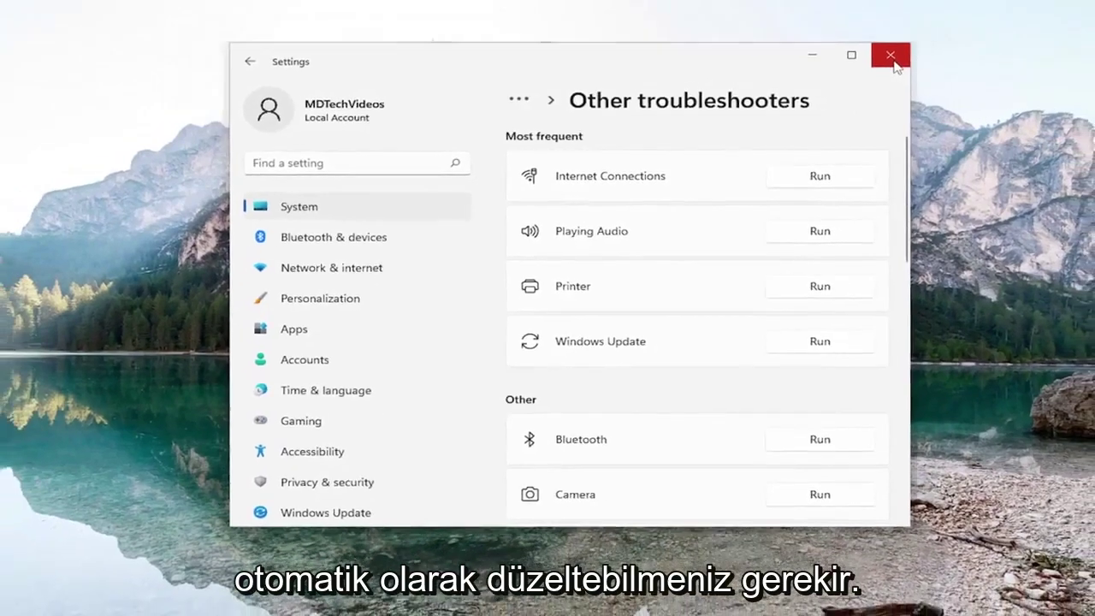
- Close Settings, search 'cmd', and launch Command Prompt as administrator
{"action": "left_click", "coordinate": [907, 51]}
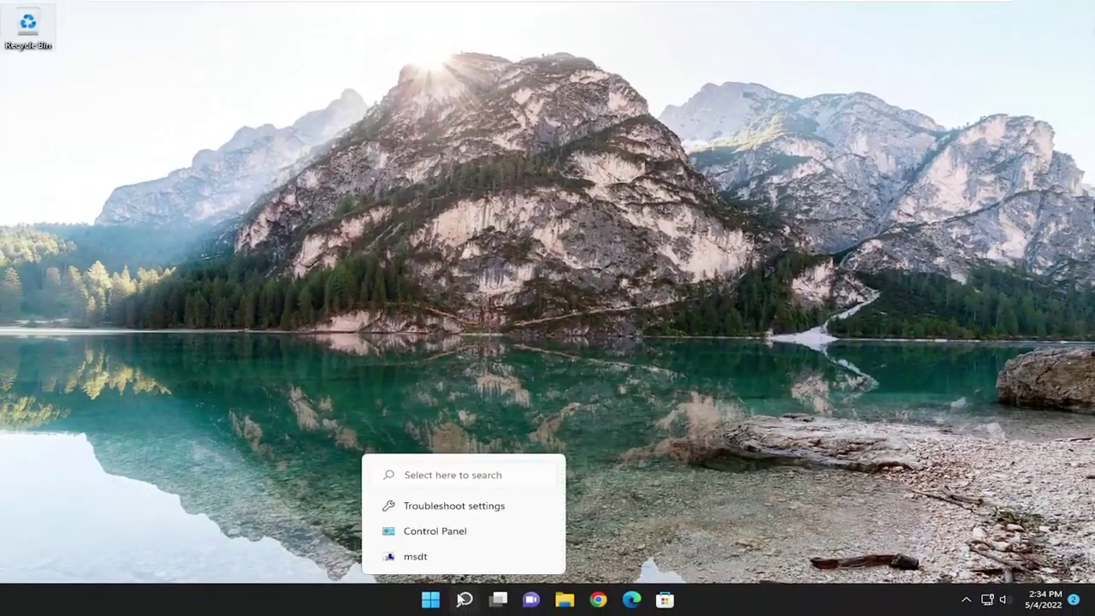
{"action": "left_click", "coordinate": [462, 600]}
{"action": "type", "text": "cmd"}
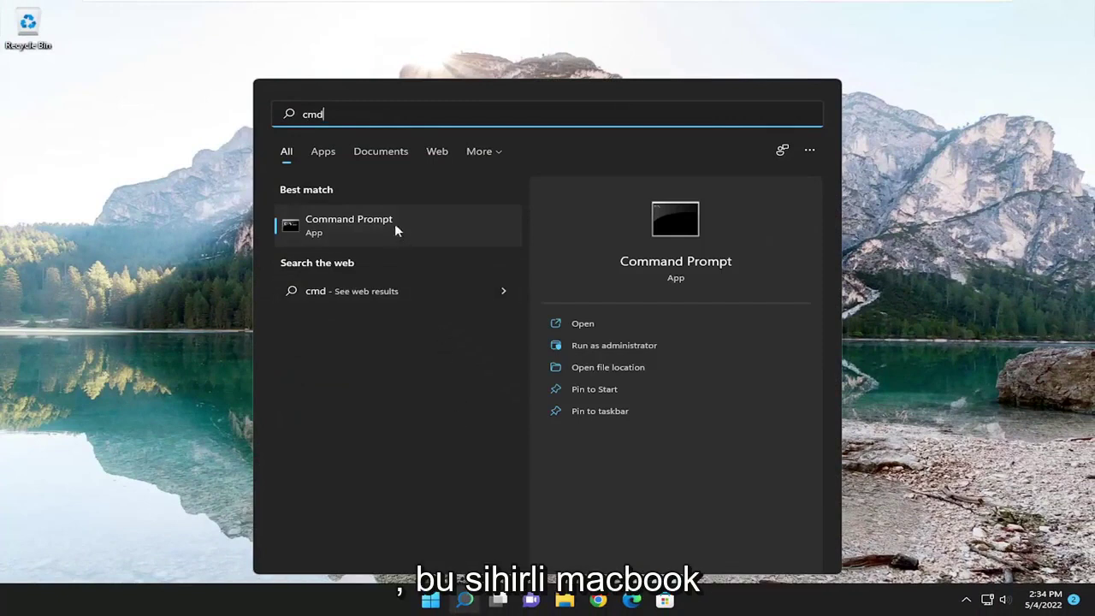
{"action": "right_click", "coordinate": [366, 226]}
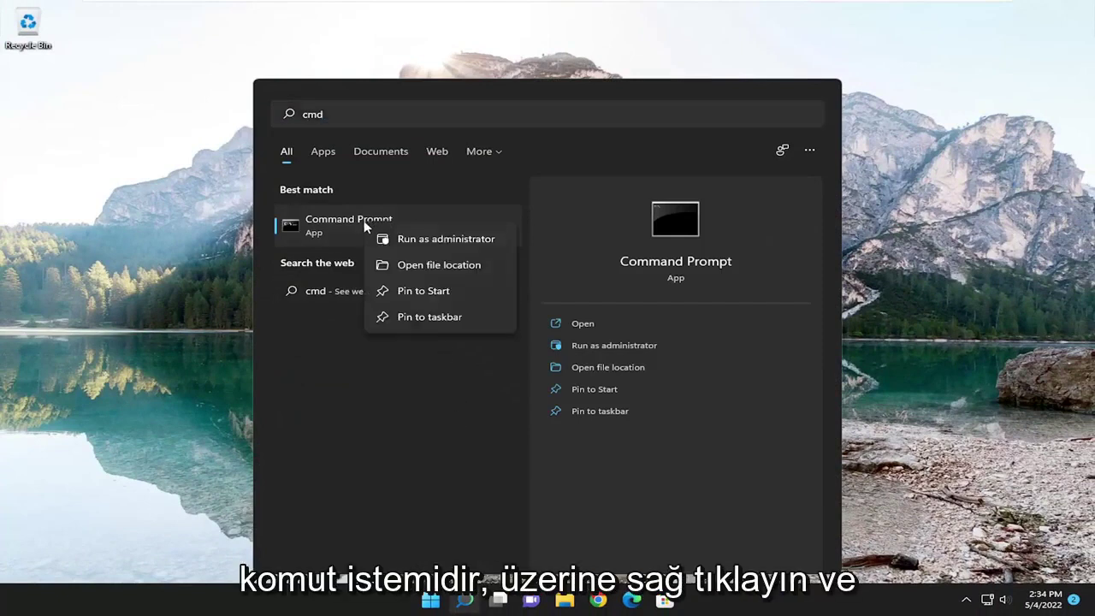
{"action": "left_click", "coordinate": [443, 241]}
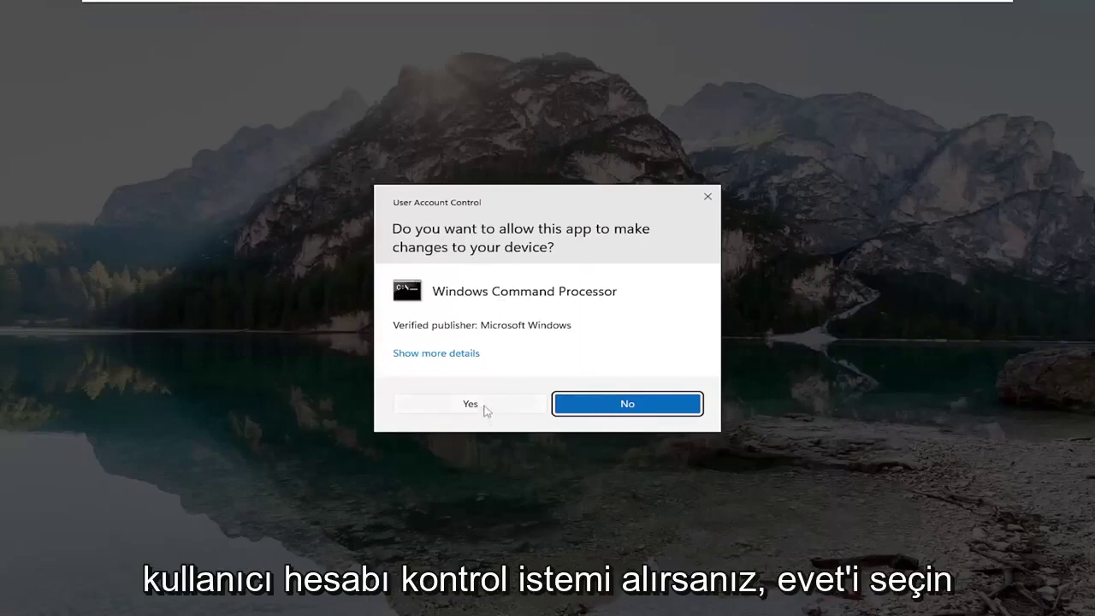
- Approve the UAC prompt and enter 'sfc /scannow' in the elevated Command Prompt
{"action": "left_click", "coordinate": [487, 408]}
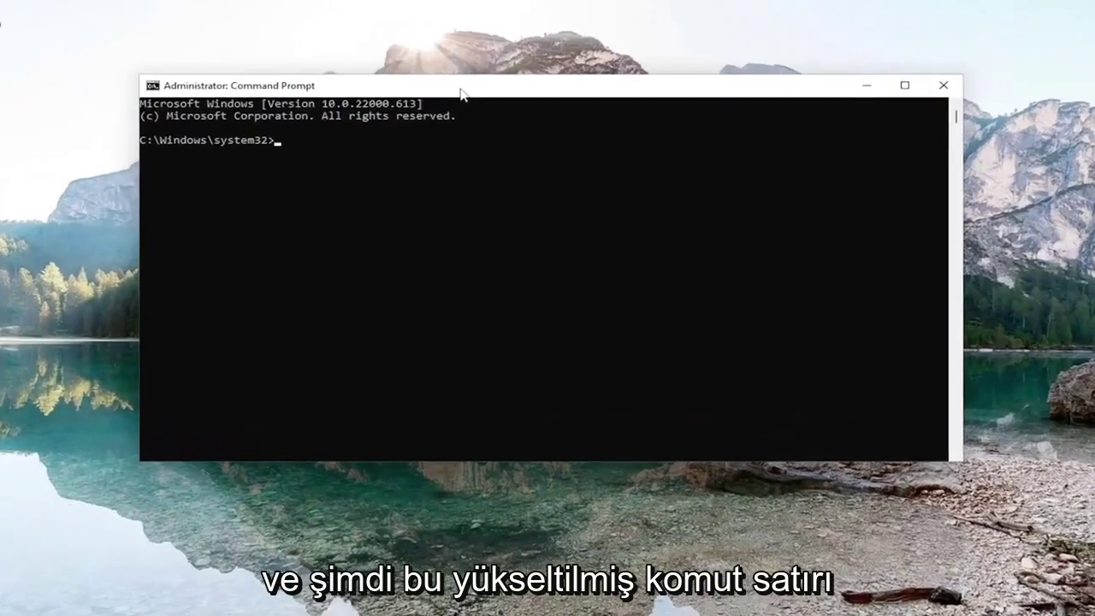
{"action": "type", "text": "sfc"}
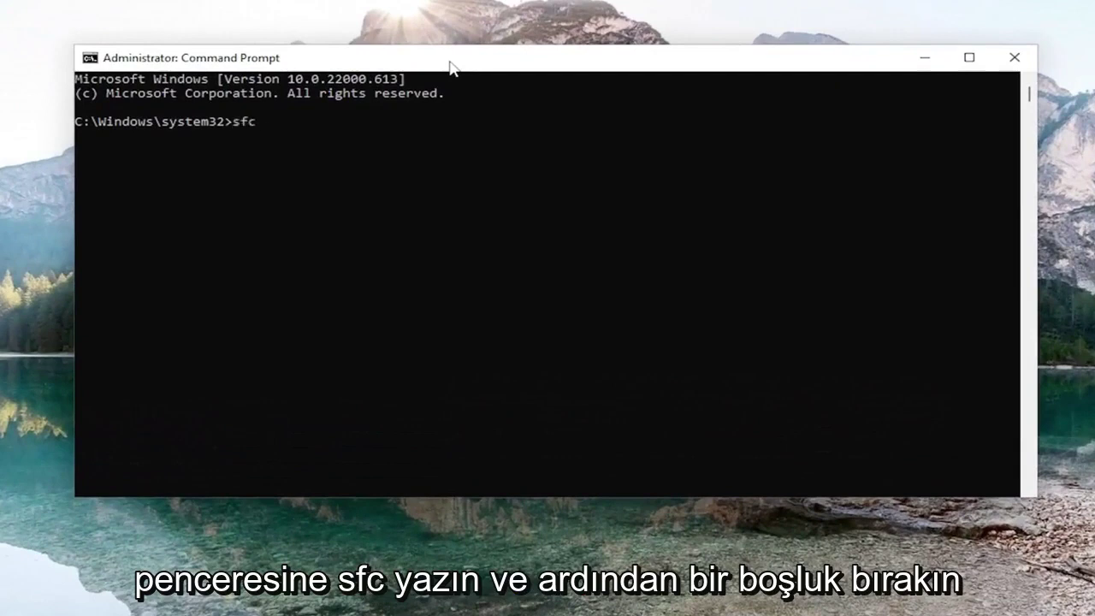
{"action": "type", "text": " /sc"}
{"action": "type", "text": "annow"}
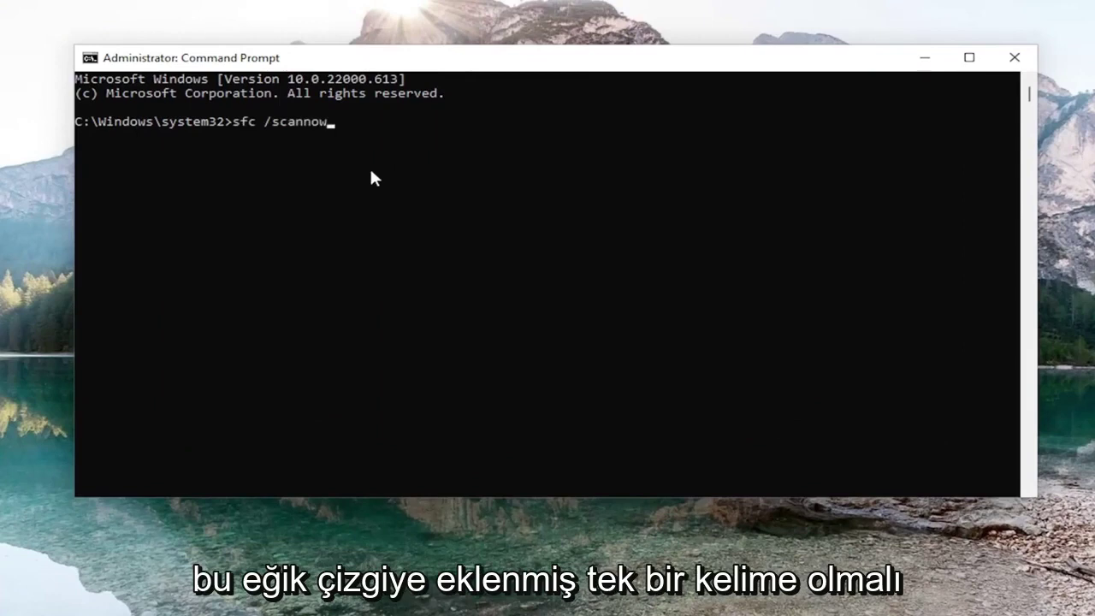
- Execute sfc /scannow and let it verify to 100% with no integrity violations
{"action": "key", "text": "Return"}
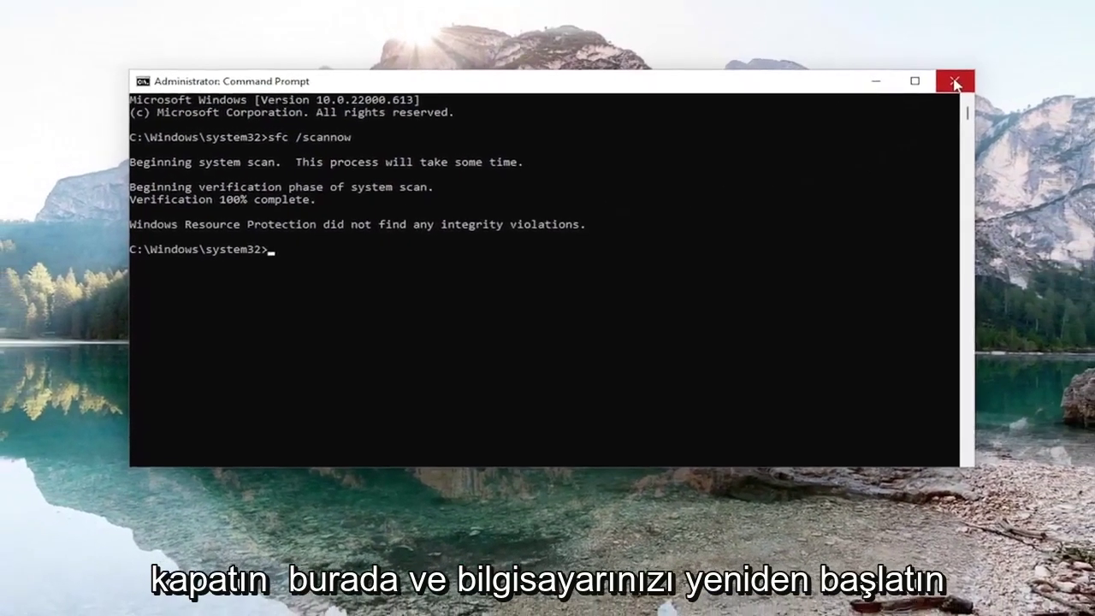
- Close Command Prompt and bring up the Win+X quick-link menu
{"action": "left_click", "coordinate": [956, 83]}
{"action": "key", "text": "super+x"}
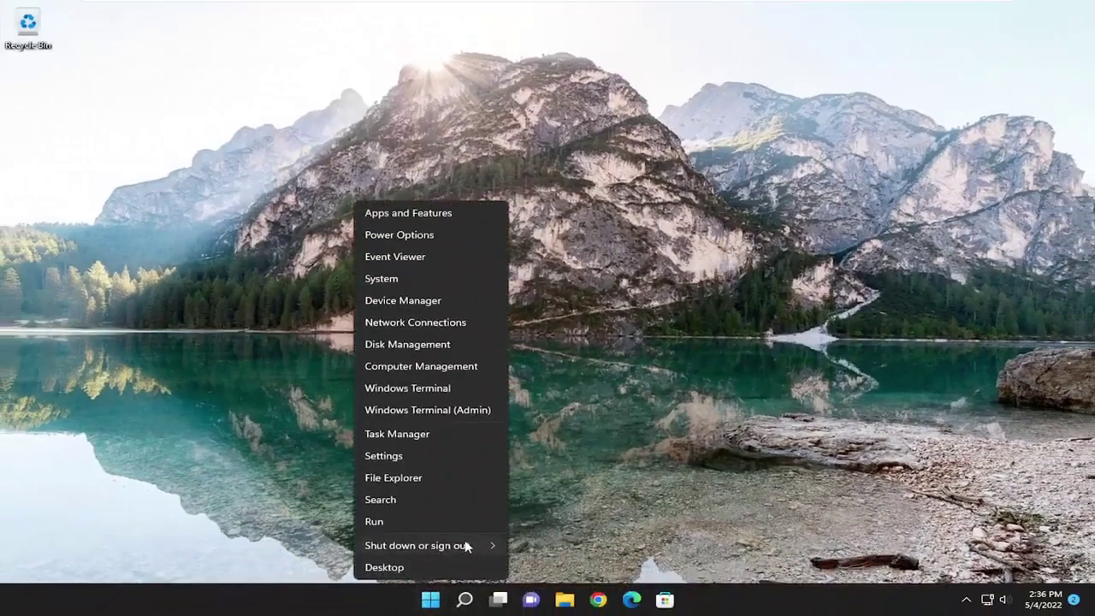